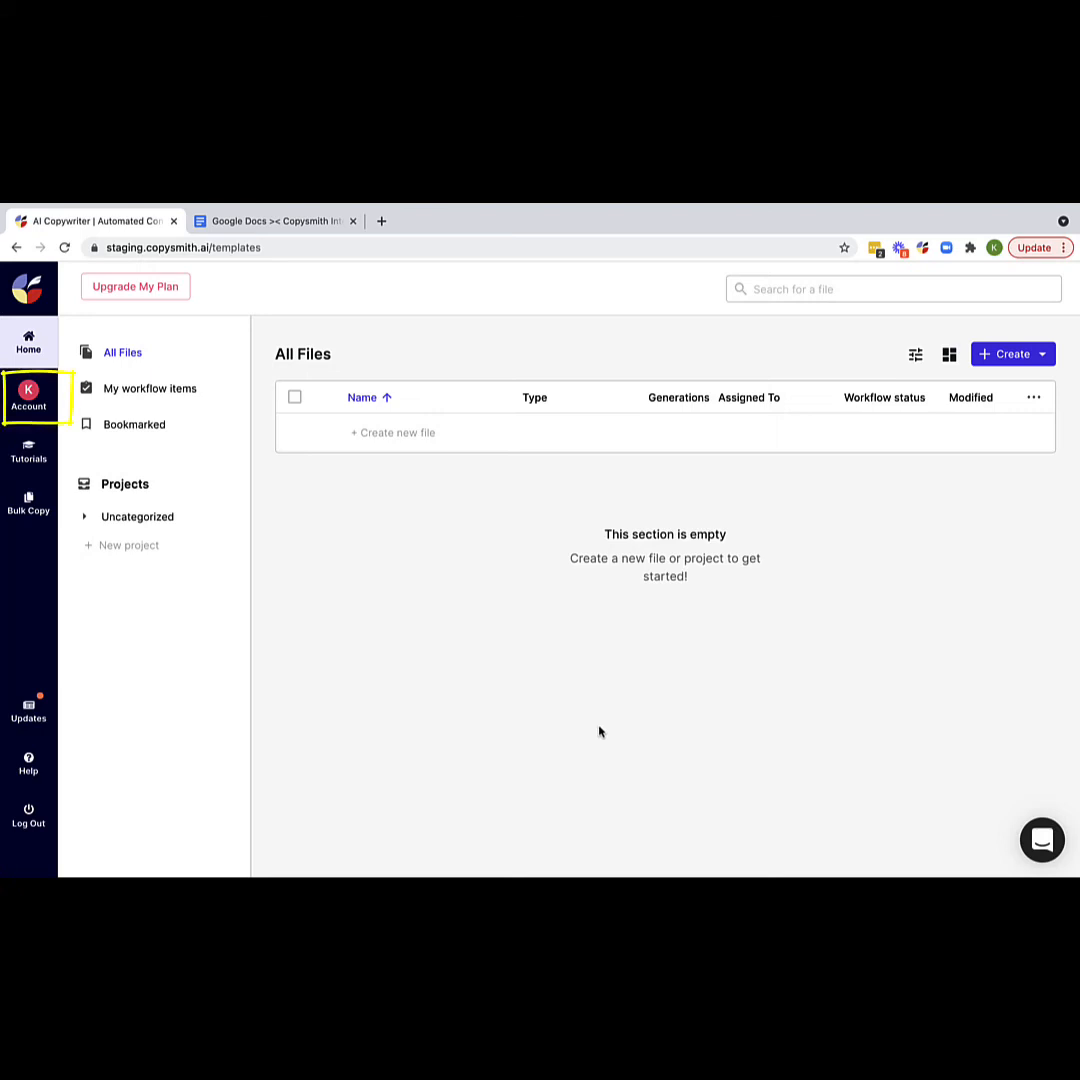
- Go to the Integrations page under Copysmith's Account settings
left_click(30, 401)
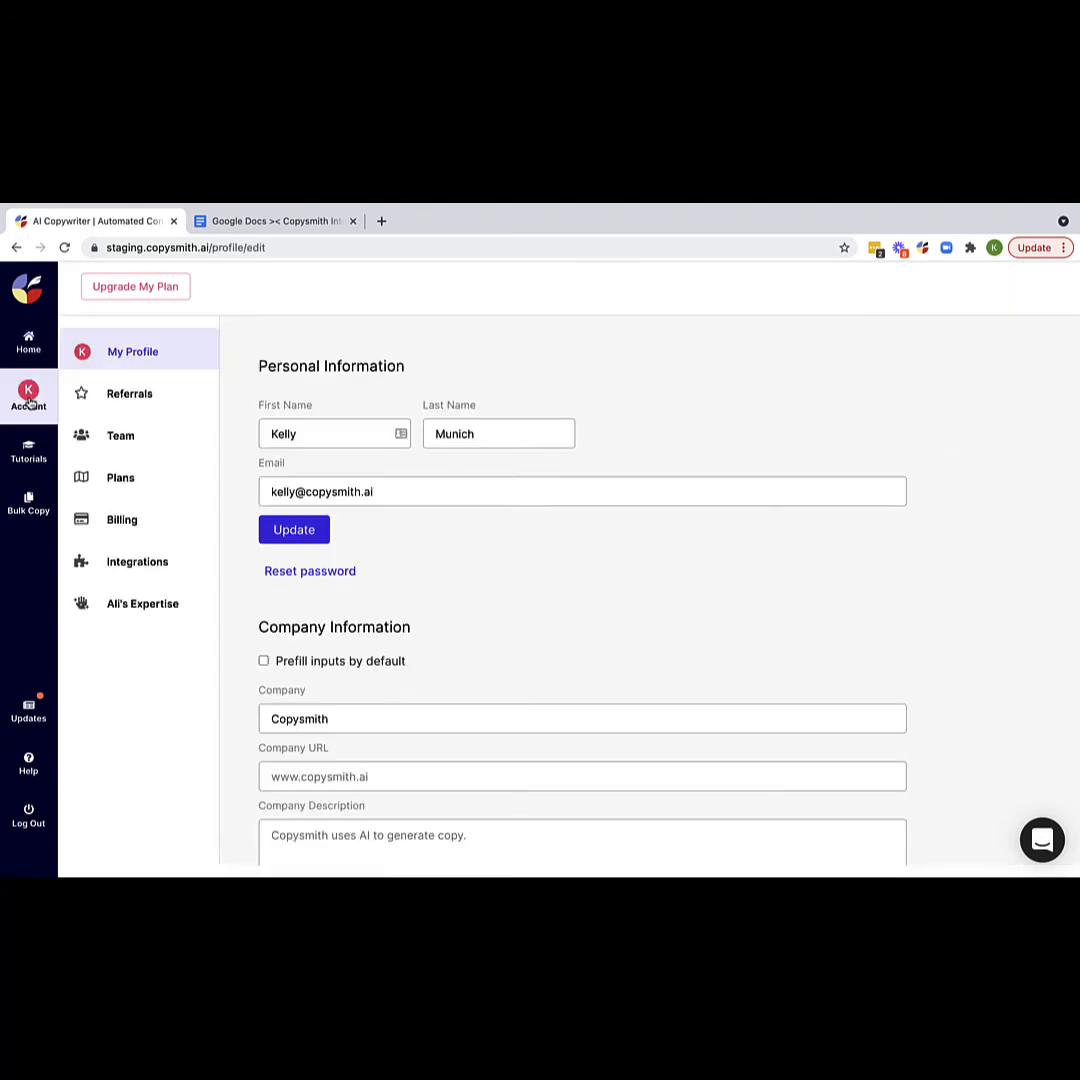
left_click(137, 562)
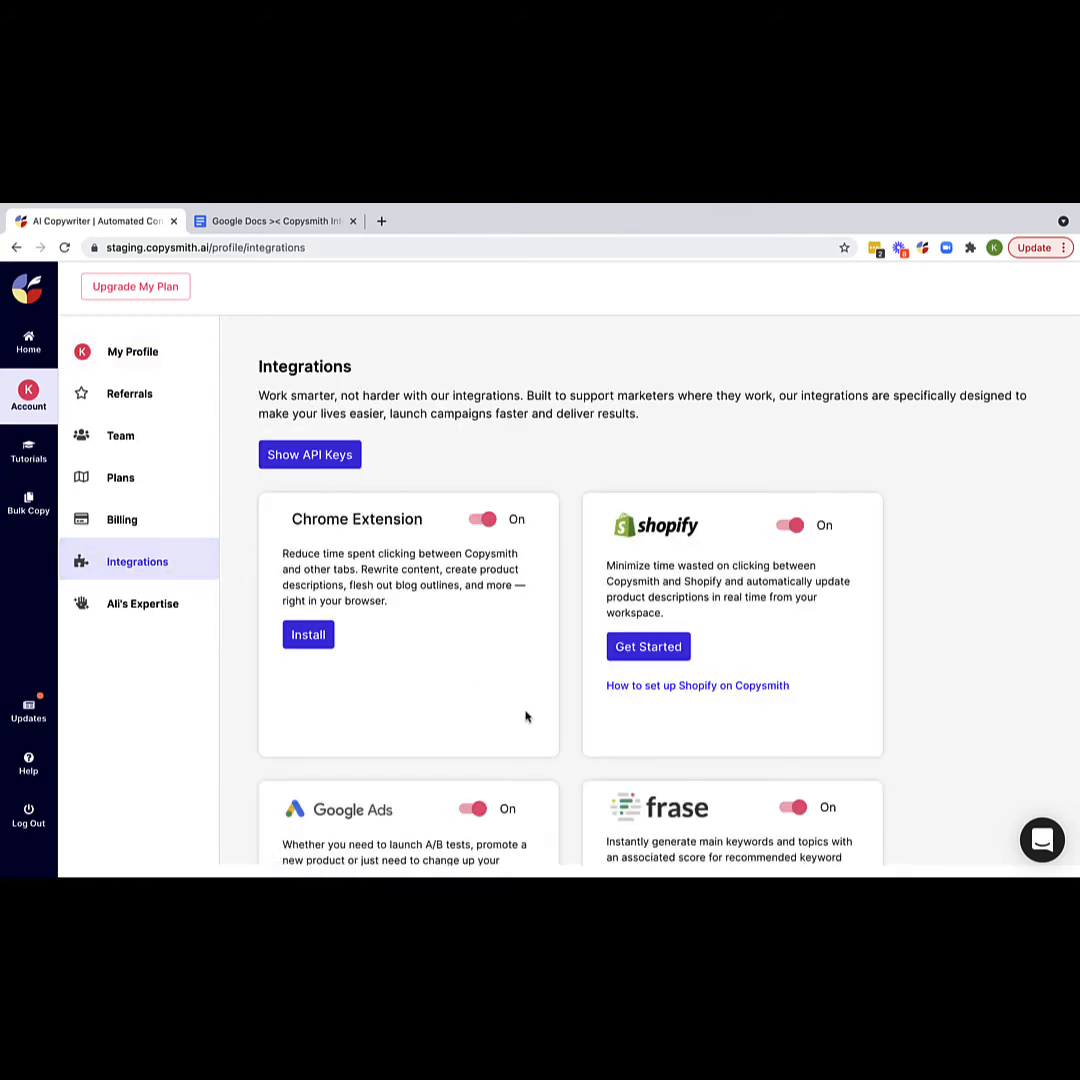
- Start connecting the Google Docs integration from its card on the Integrations page
scroll(526, 714, "down", 5)
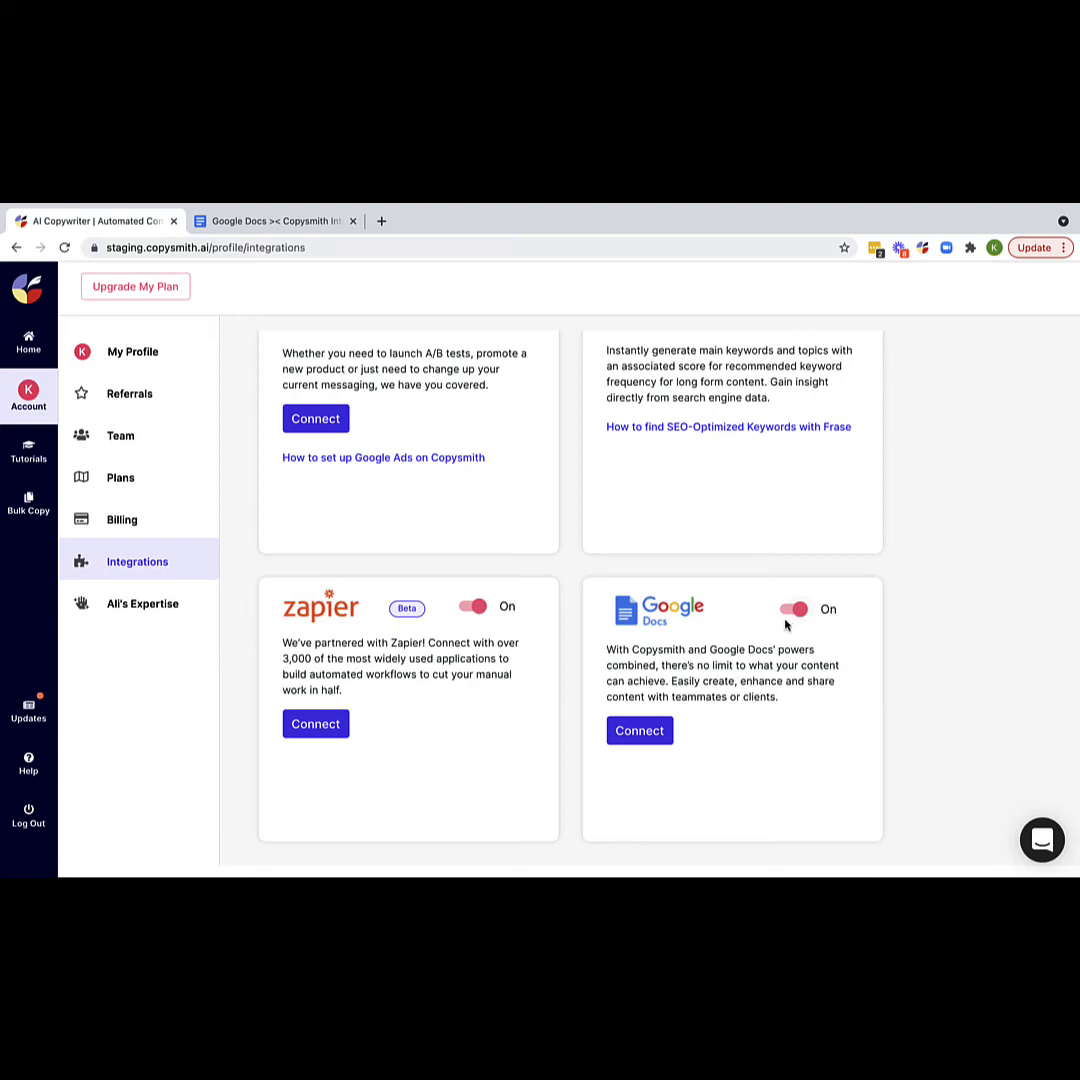
left_click(639, 732)
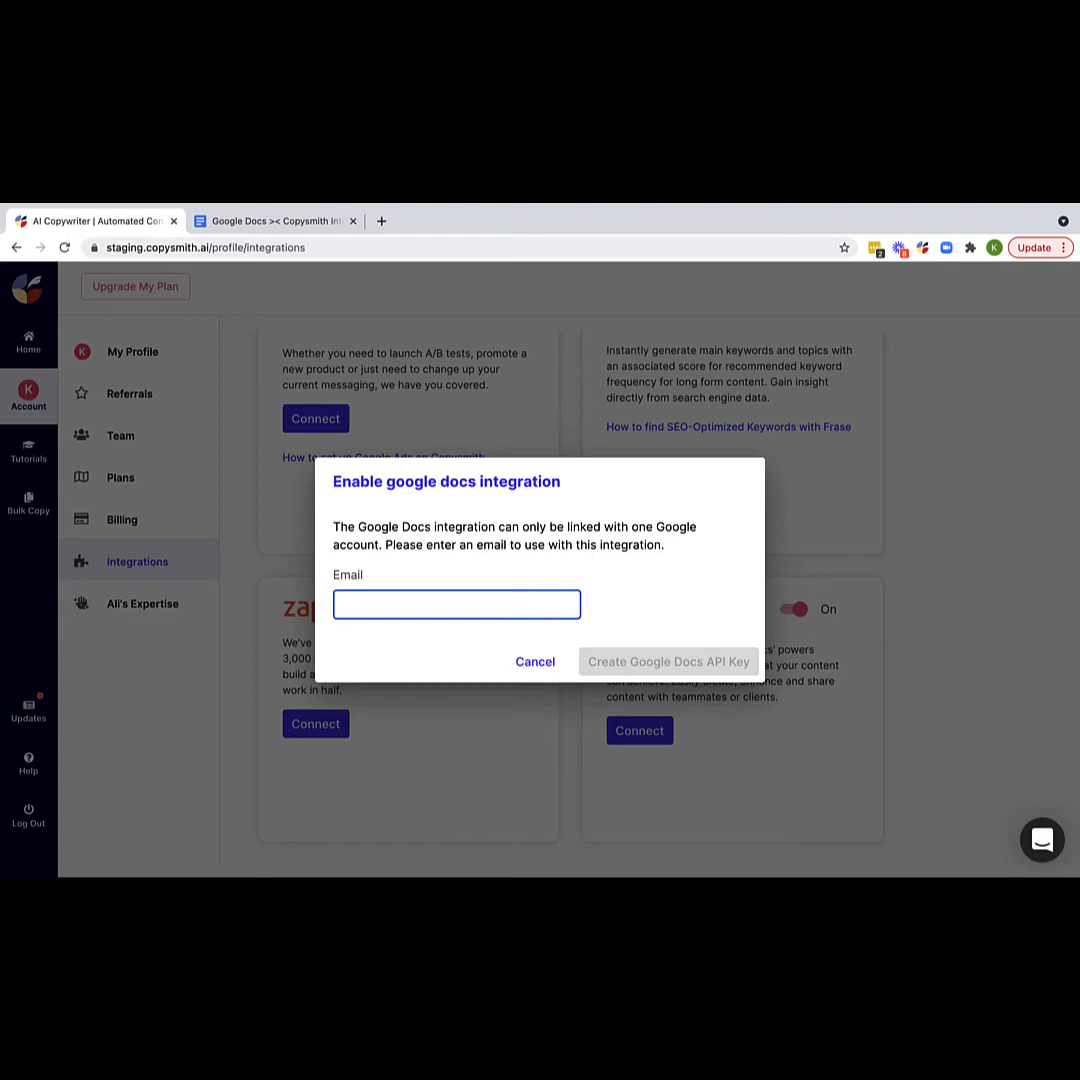
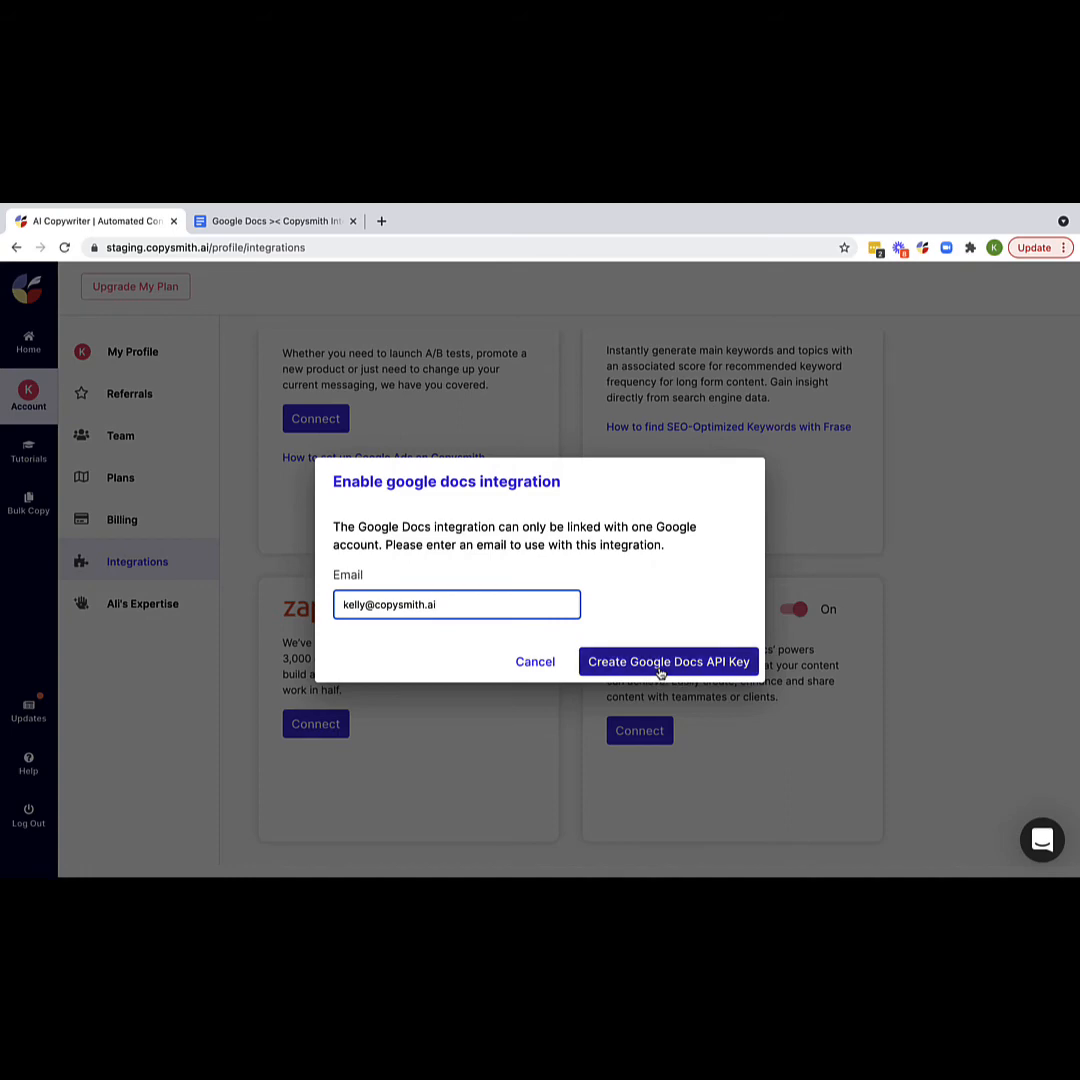
- Enter the account's Google e-mail address and create the Google Docs API key
left_click(660, 672)
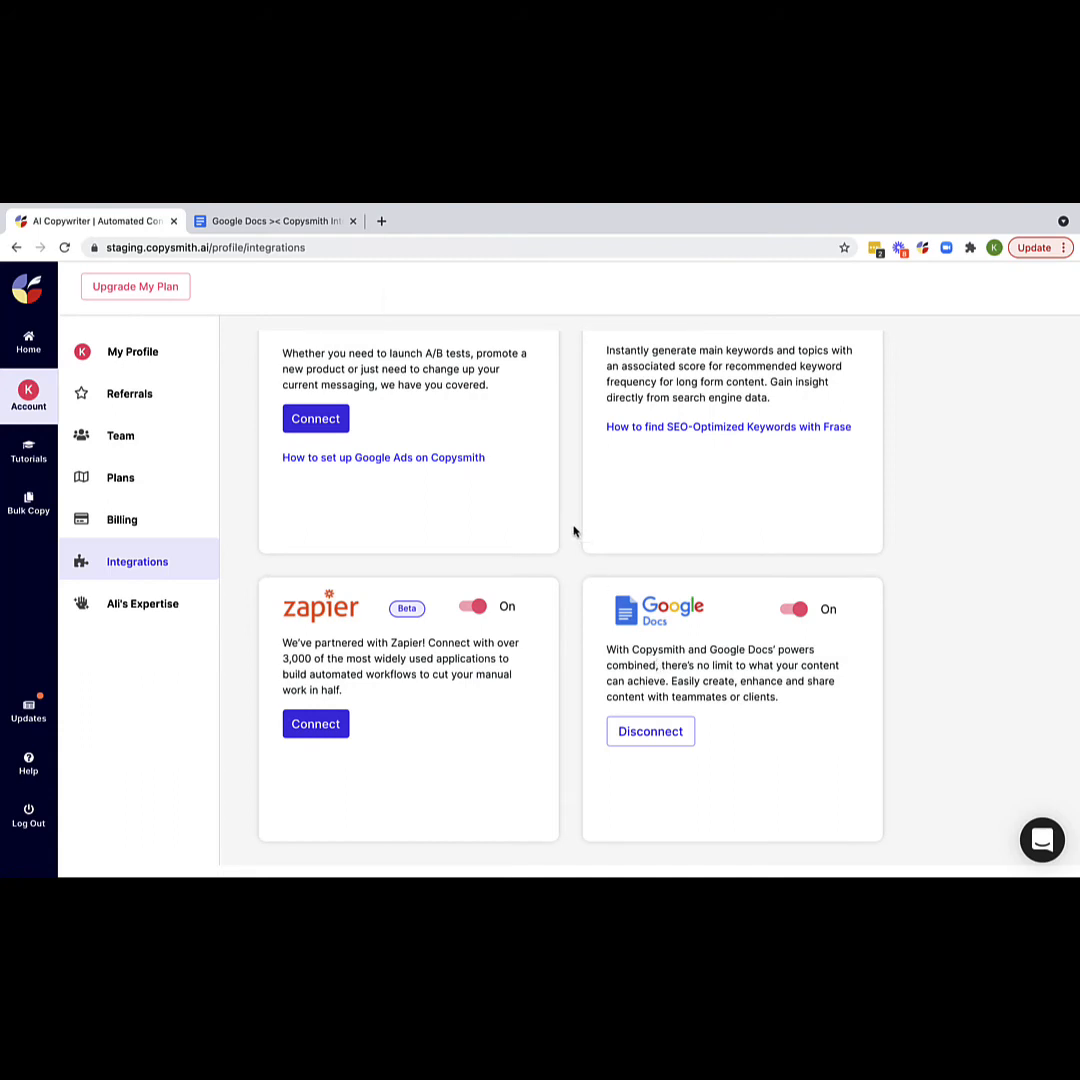
- Copy the revealed Google Docs API key and switch to the 'Google Docs >< Copysmith Integration' document
scroll(574, 531, "up", 5)
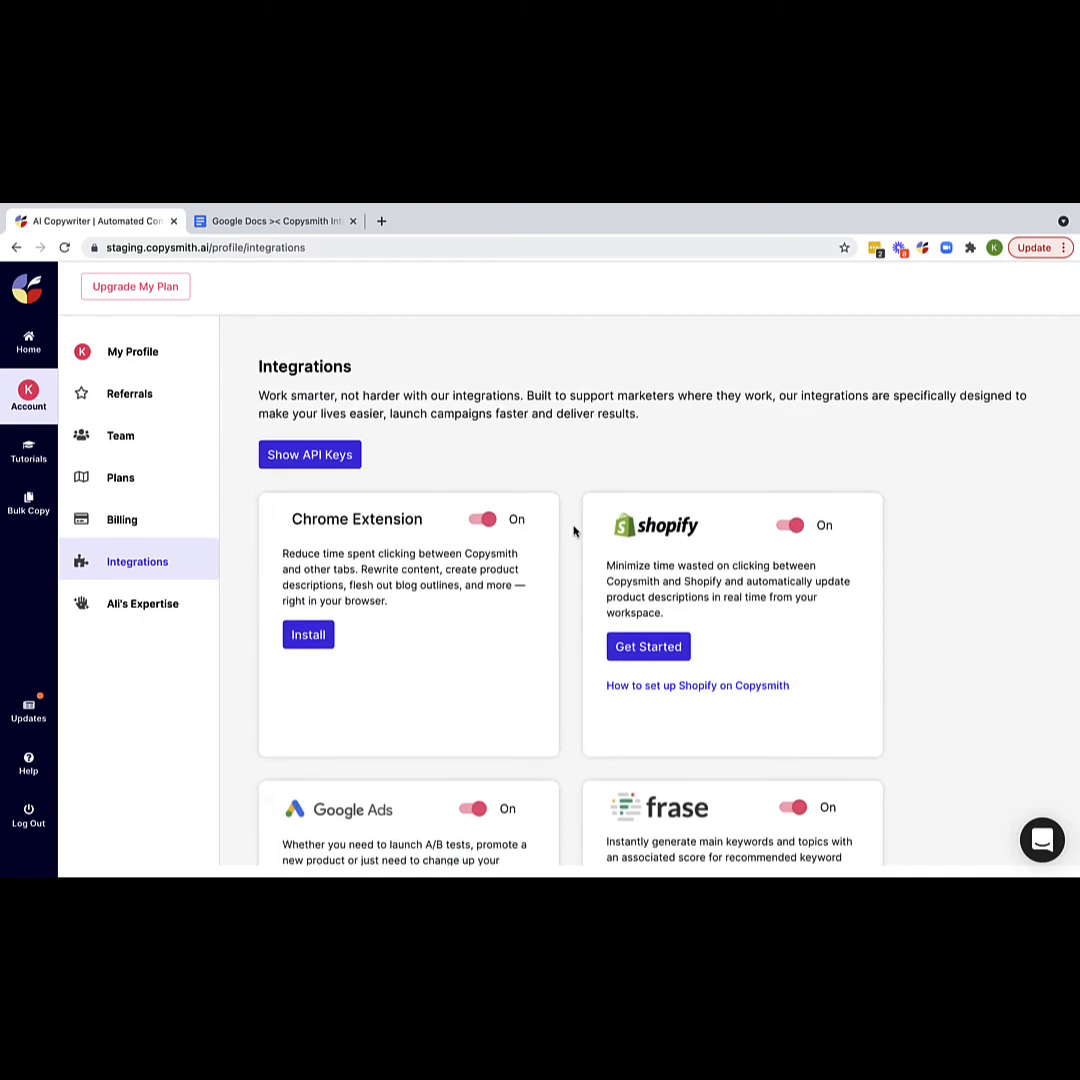
left_click(301, 462)
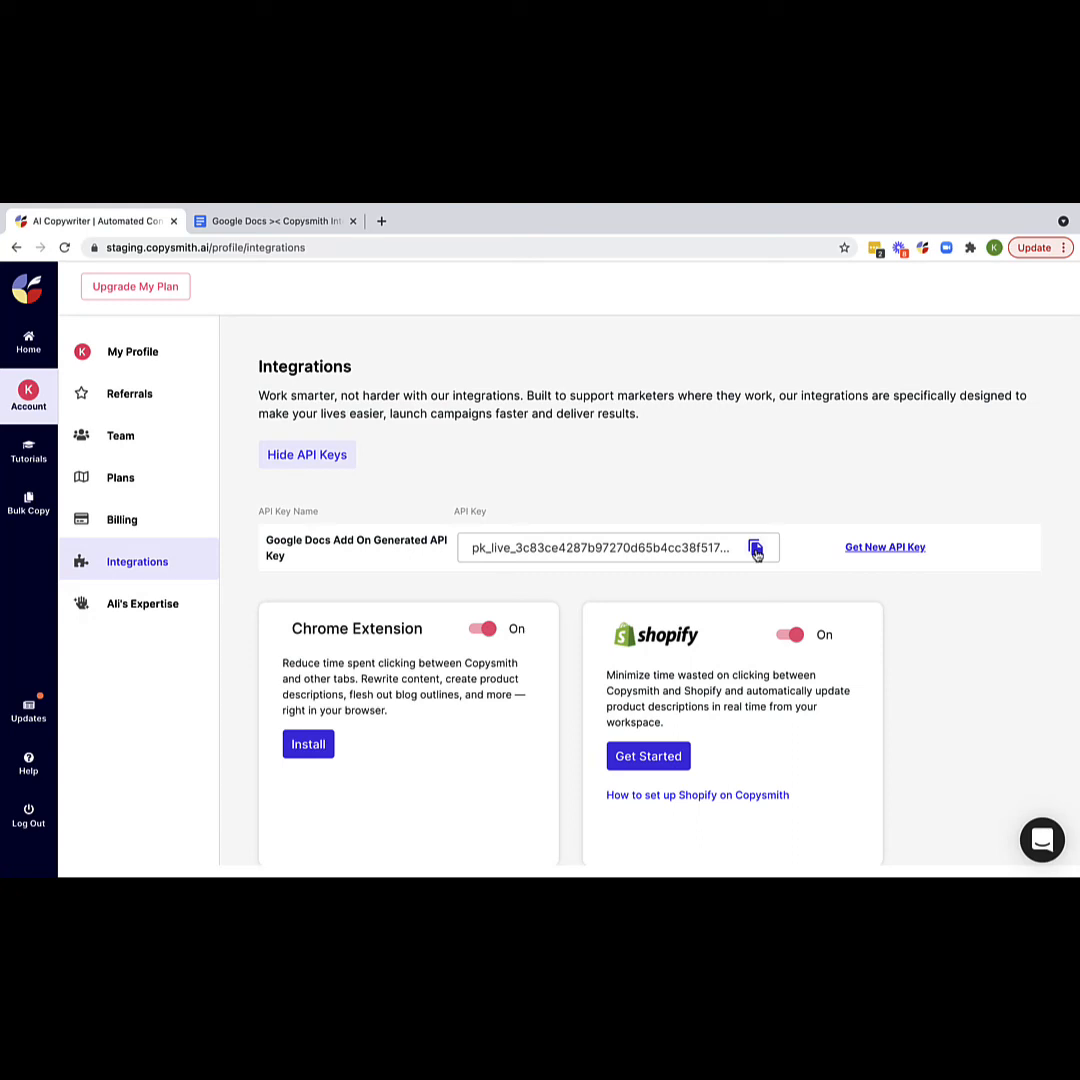
left_click(756, 550)
left_click(277, 229)
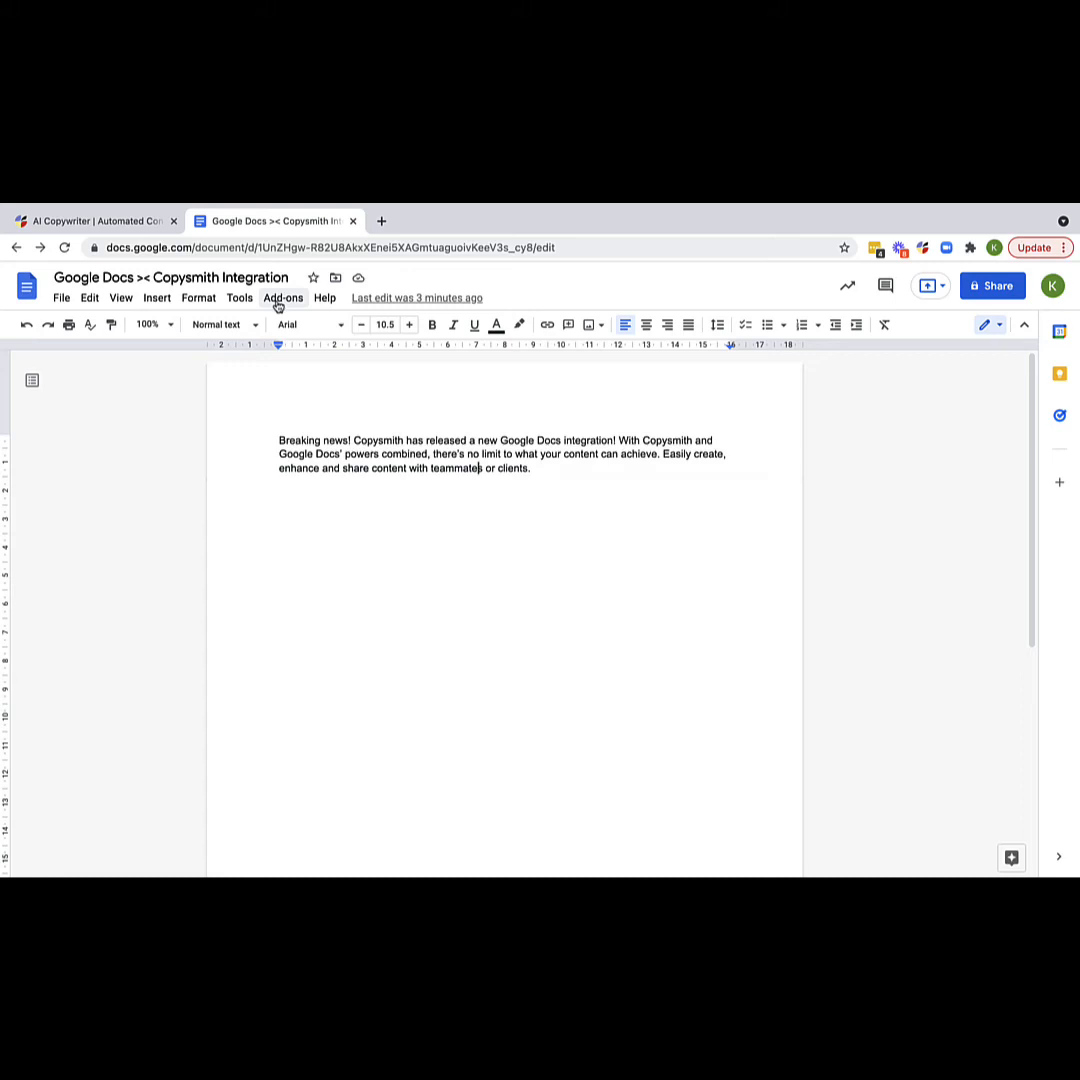
- Choose Get add-ons from the Google Docs Add-ons menu
left_click(279, 299)
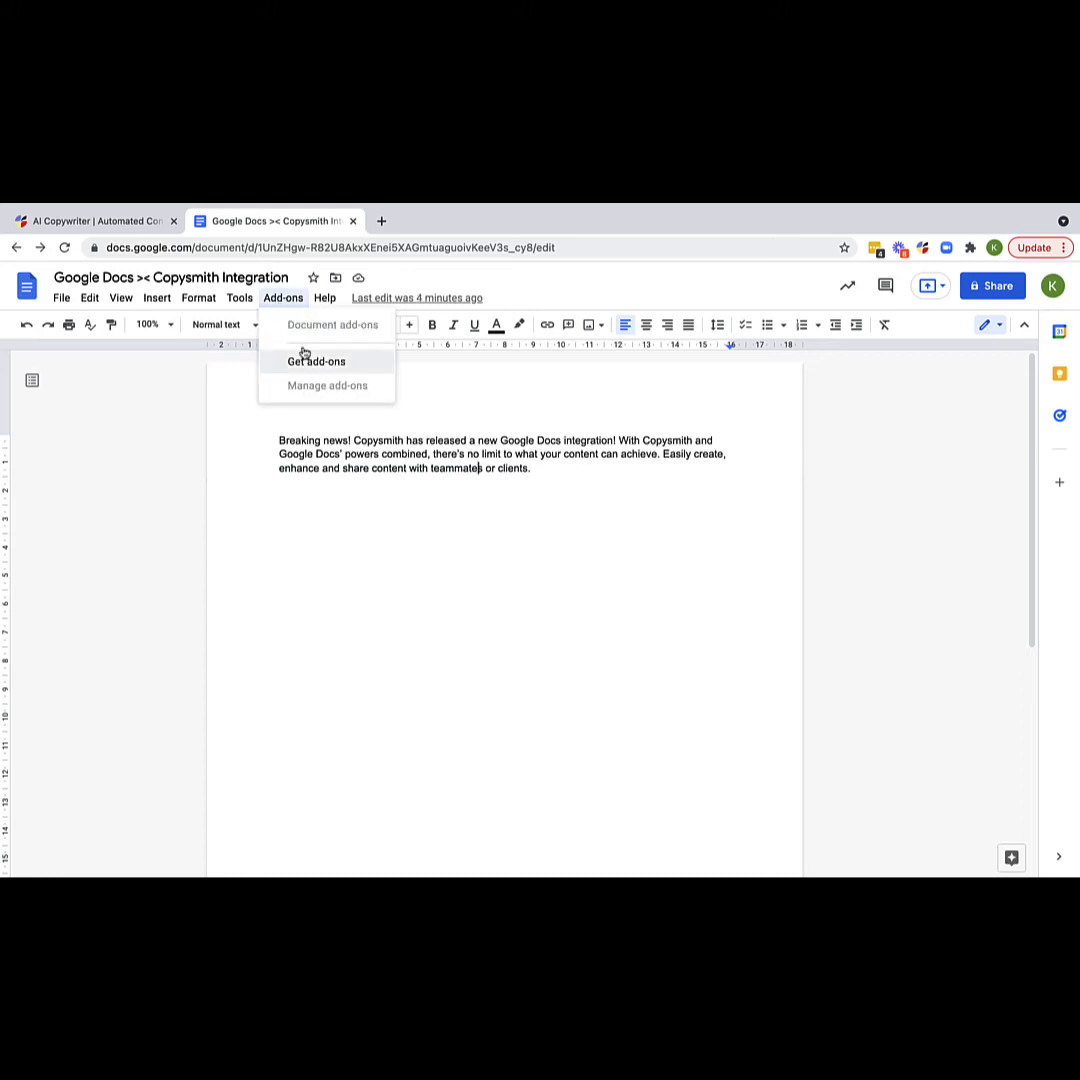
left_click(313, 366)
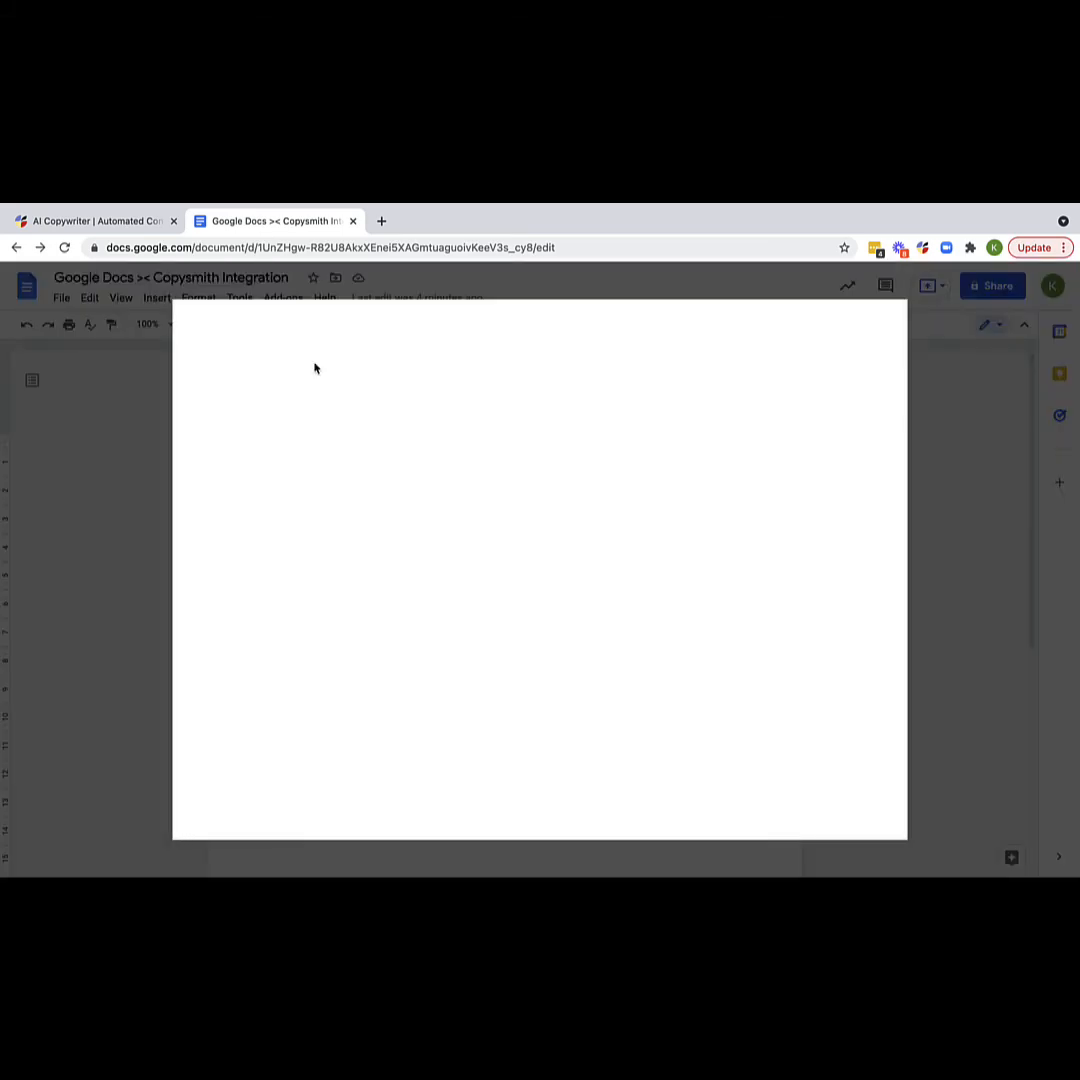
- Search the marketplace for 'copysmith' and install the Copysmith [Staging] add-on, granting permission
left_click(547, 325)
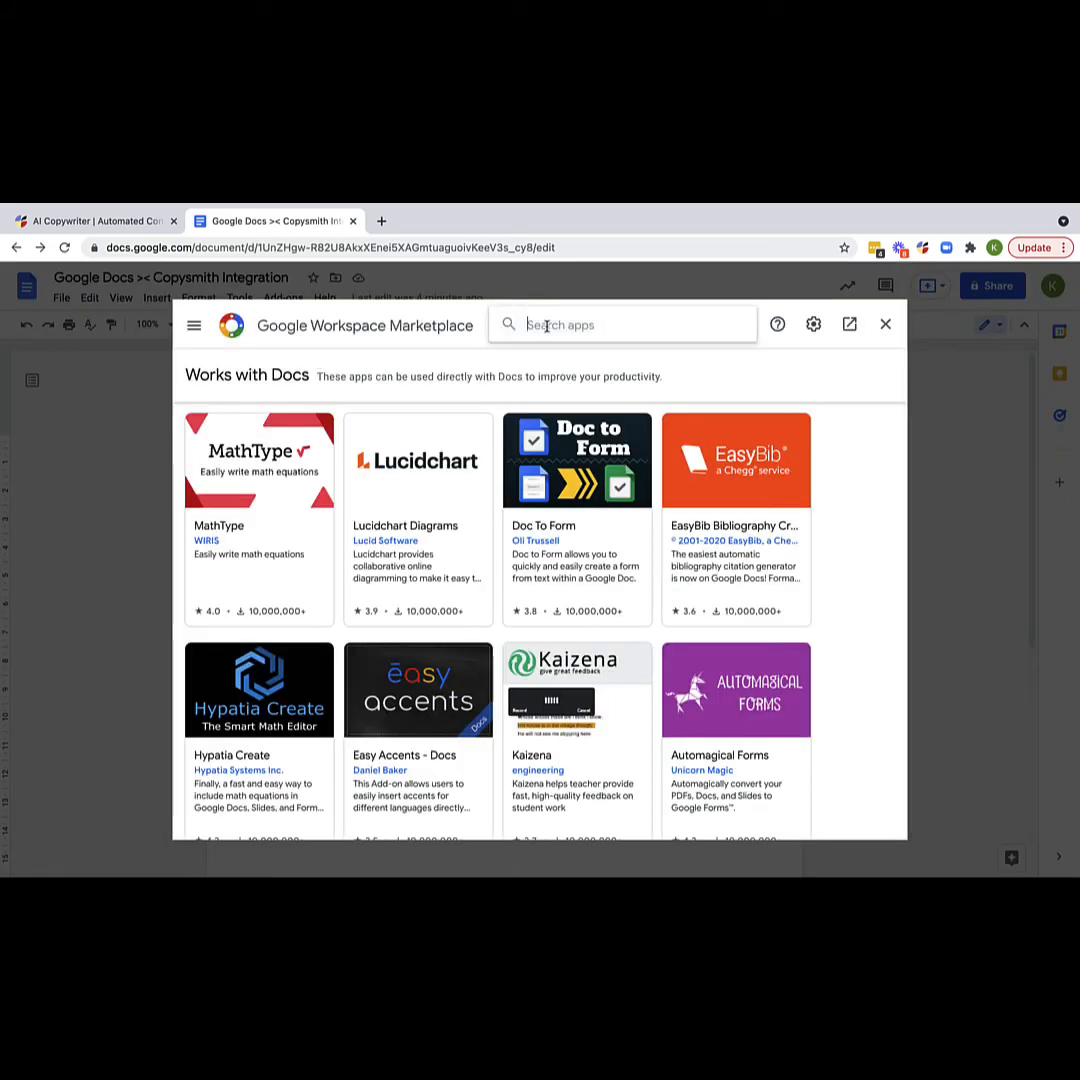
type("copys")
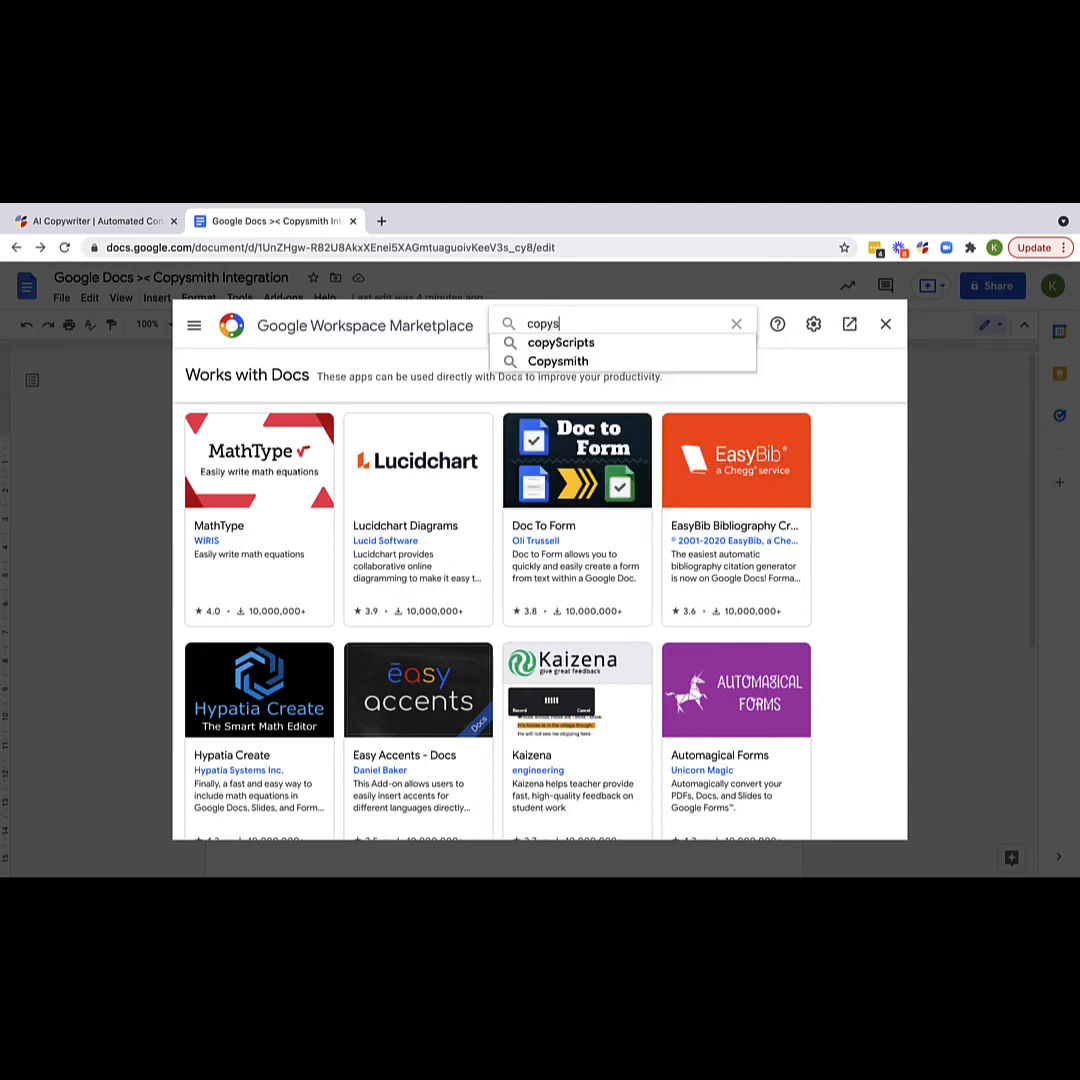
type("mith")
key("Return")
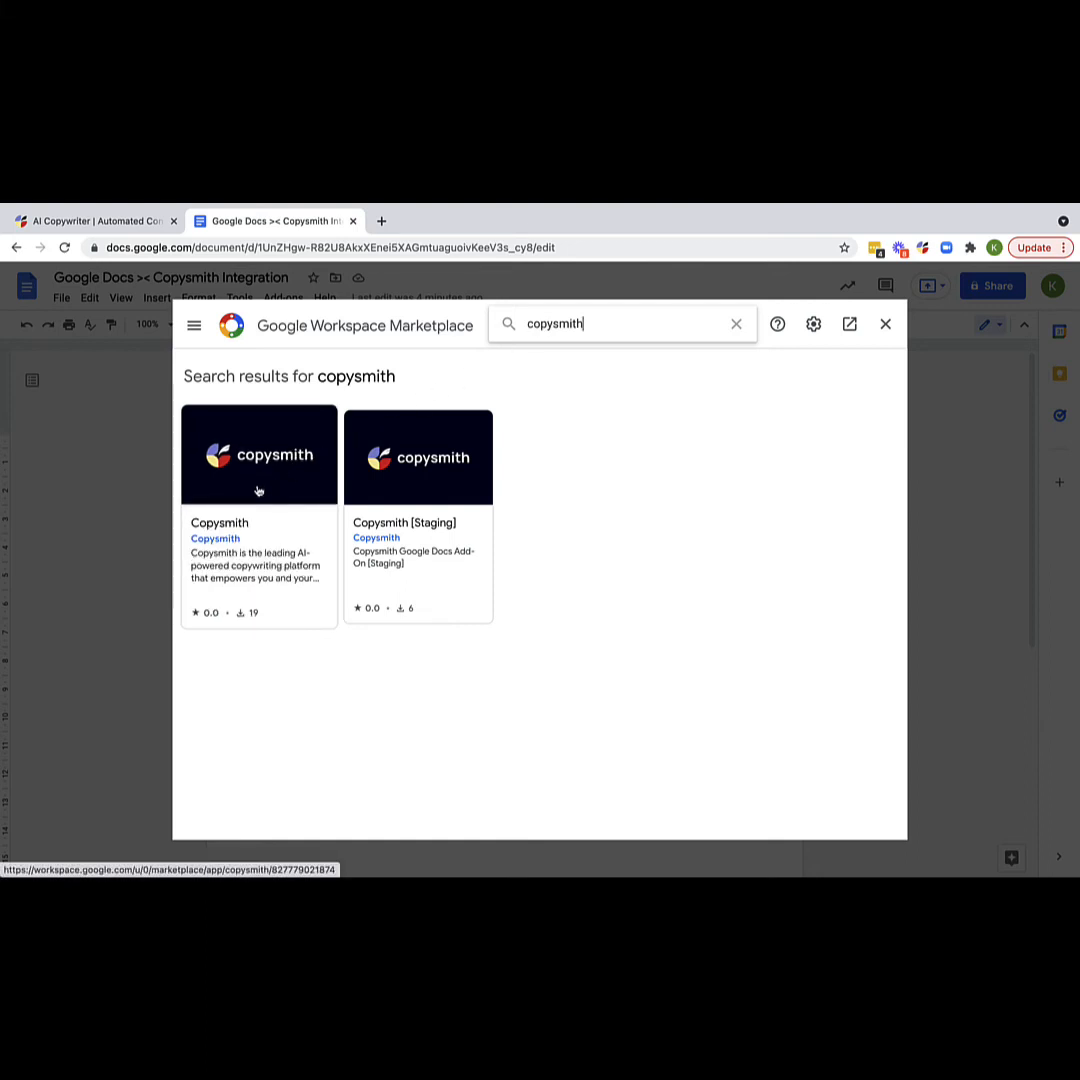
left_click(430, 597)
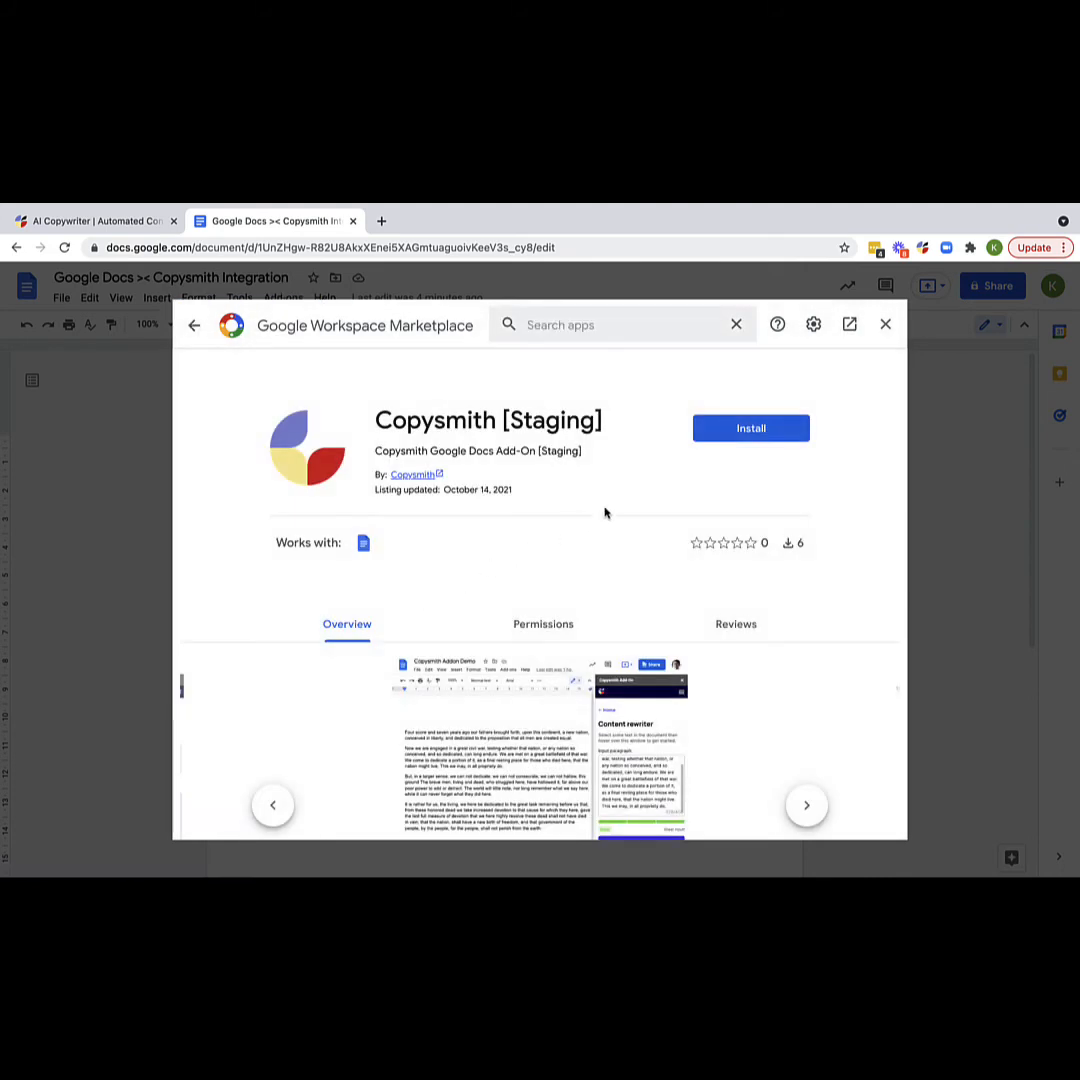
left_click(751, 428)
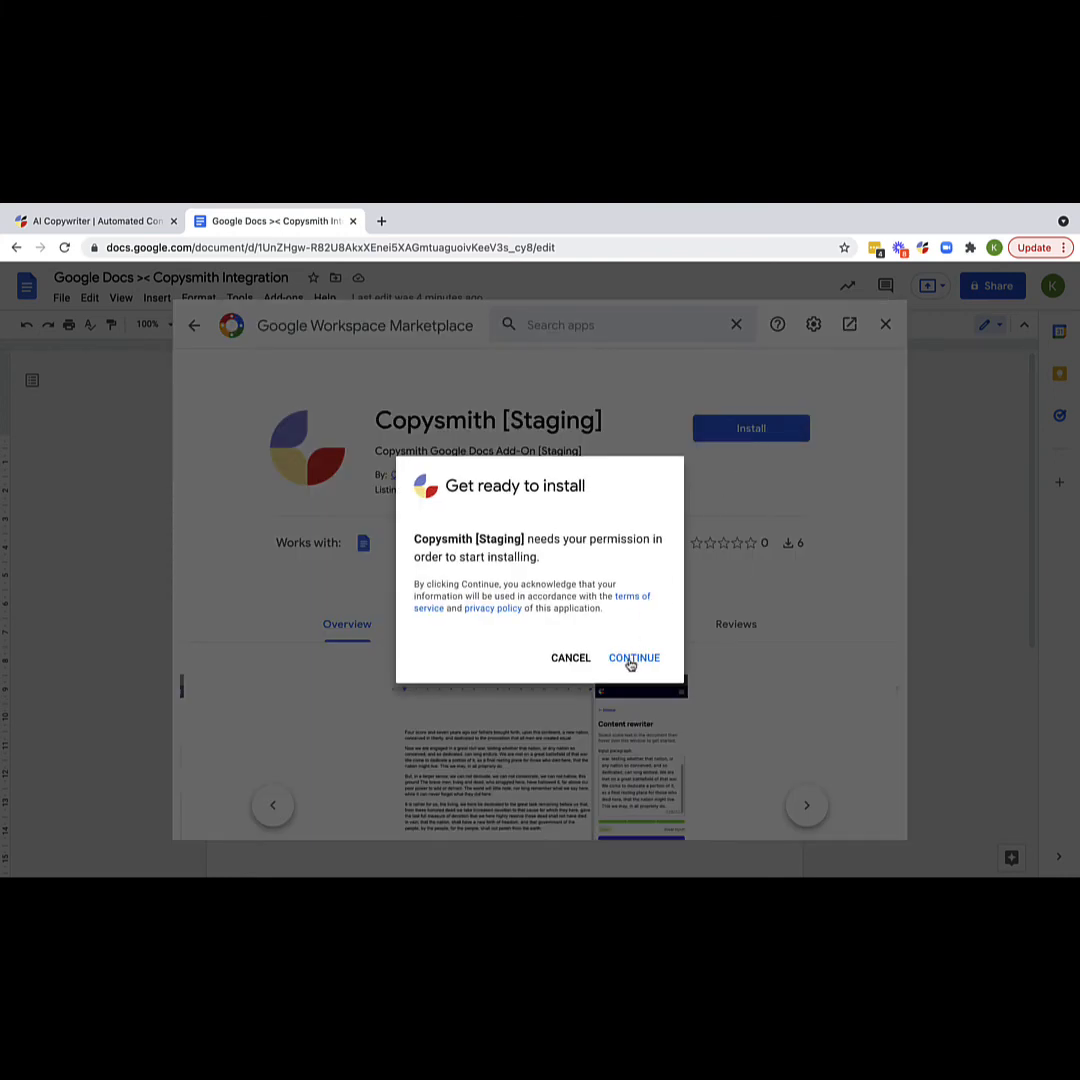
left_click(630, 660)
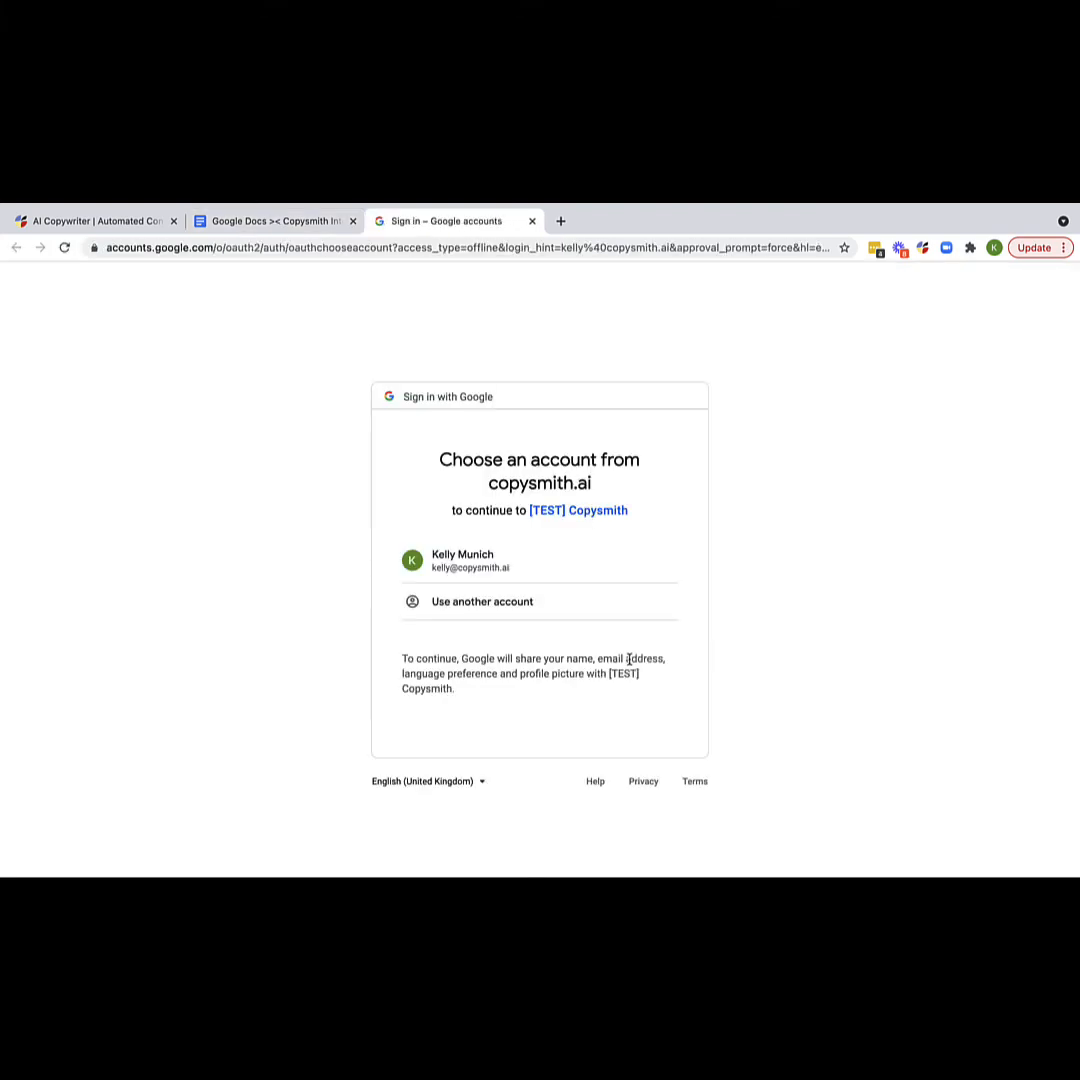
- Sign in with the Google account, allow Copysmith access, and close the marketplace after installation
left_click(544, 571)
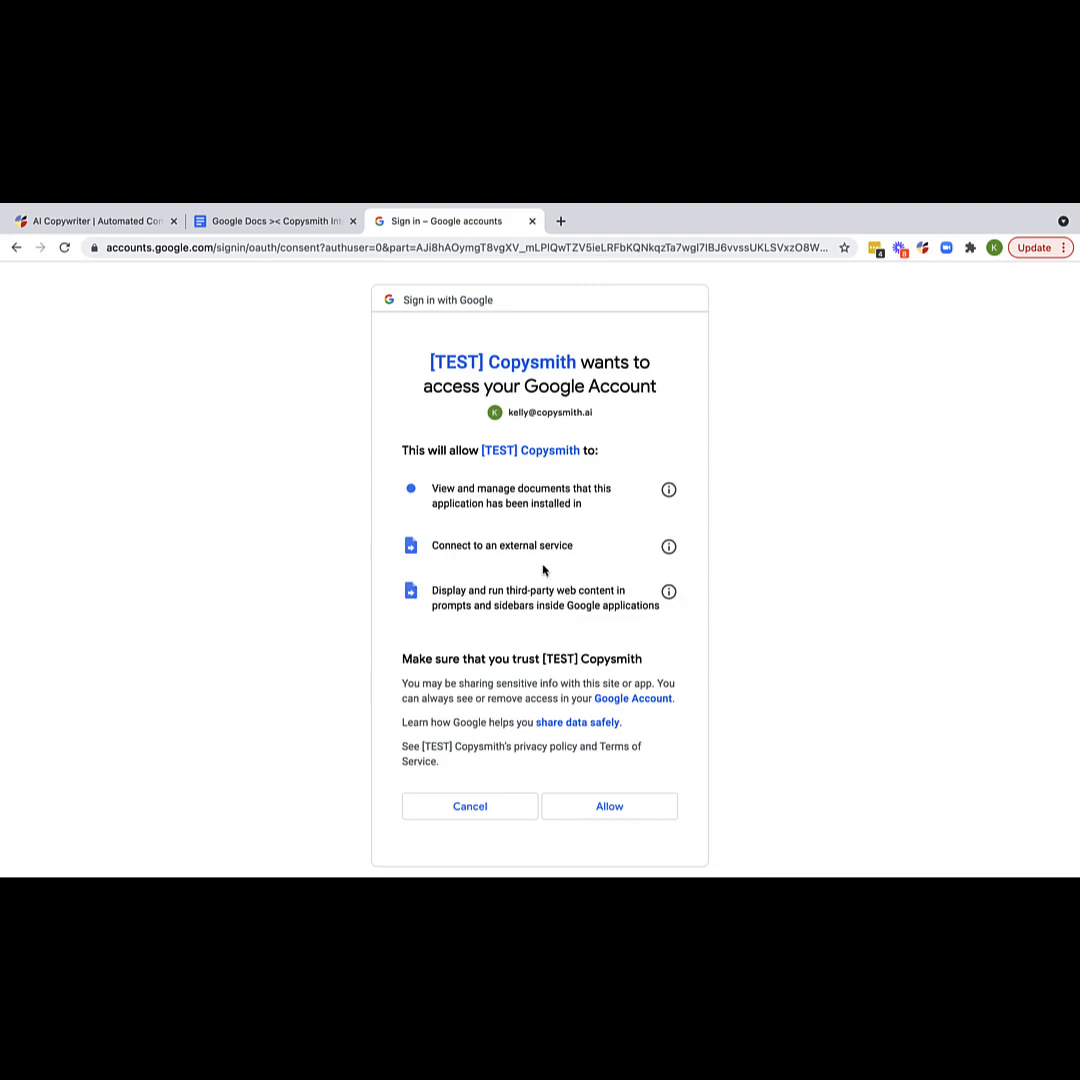
left_click(587, 810)
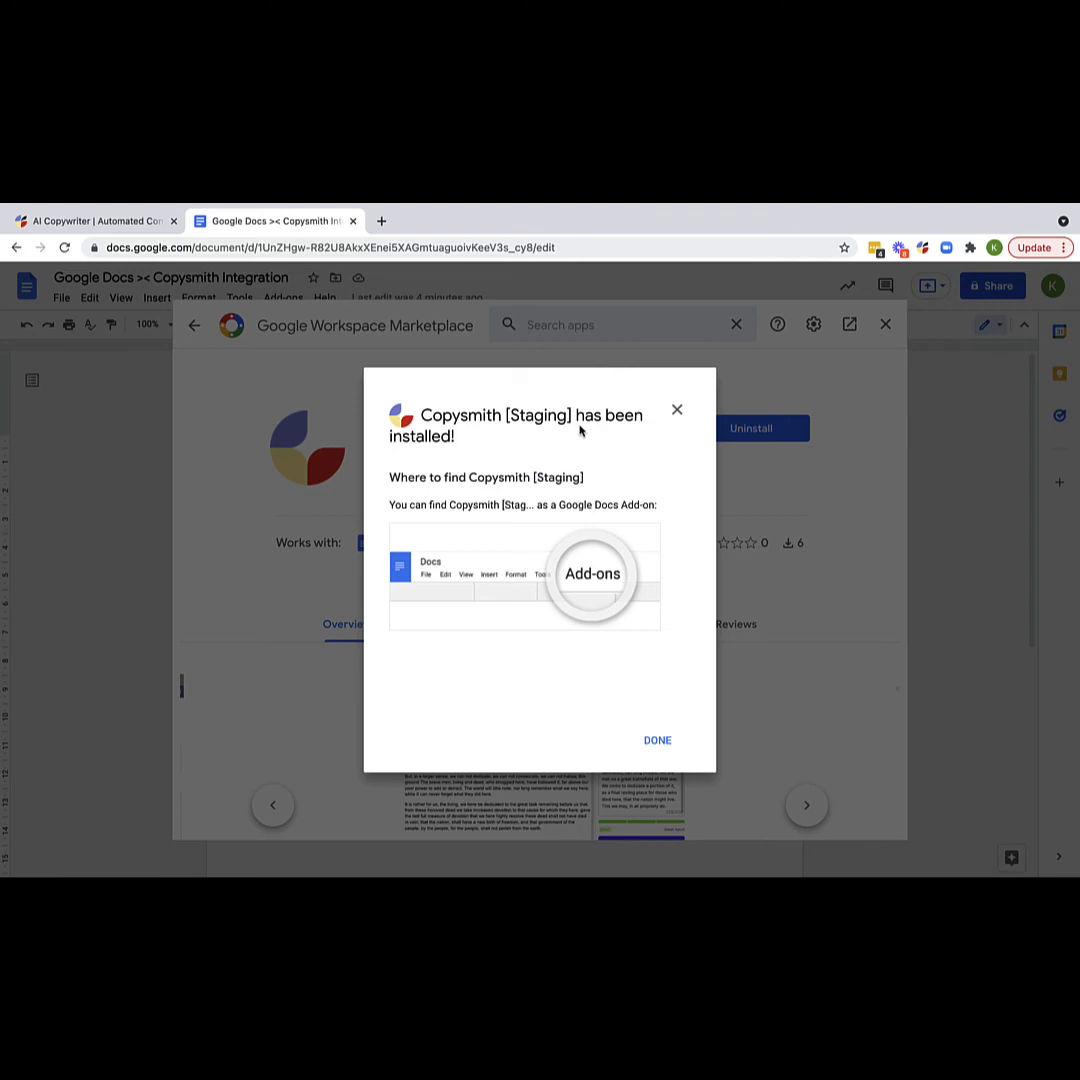
left_click(657, 740)
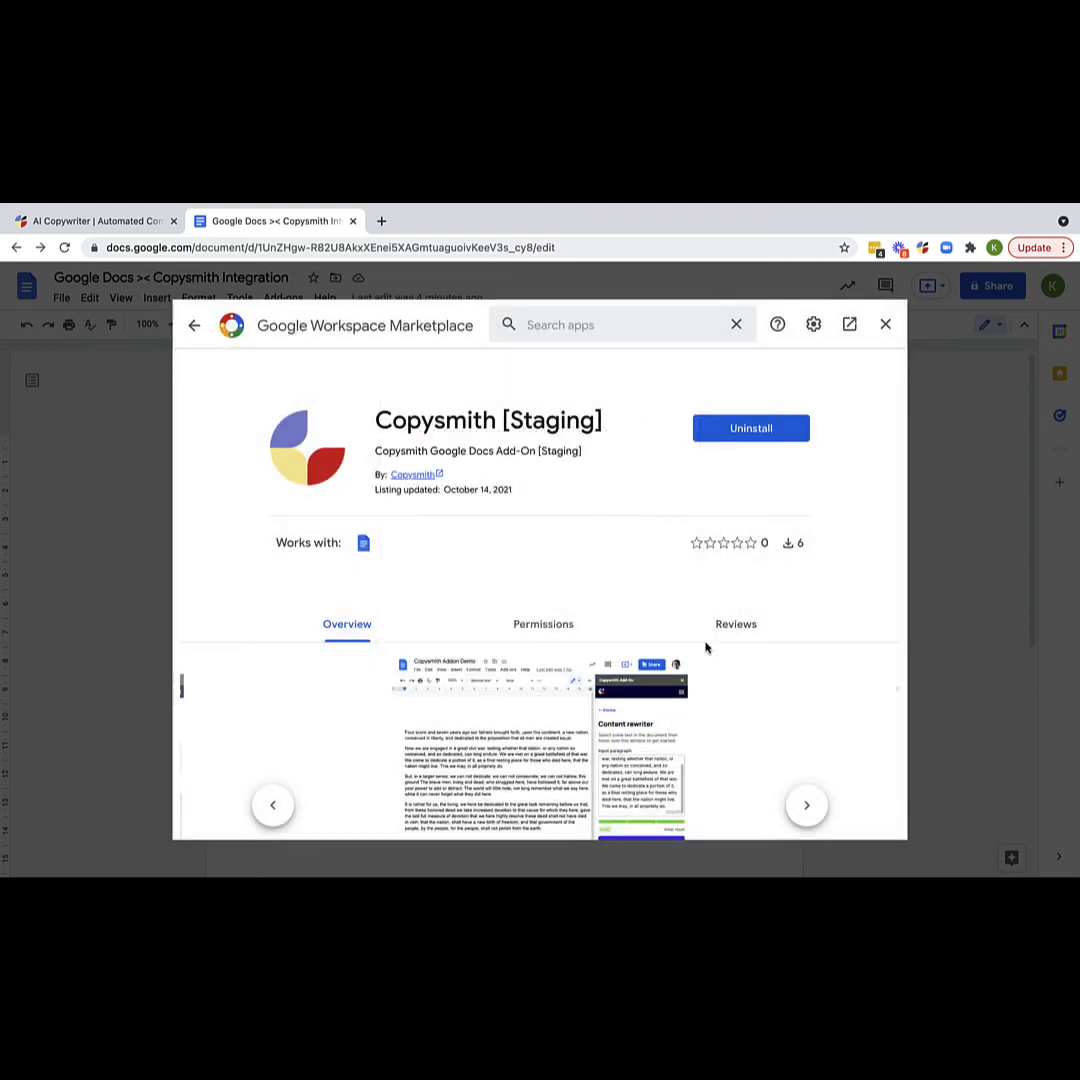
left_click(884, 325)
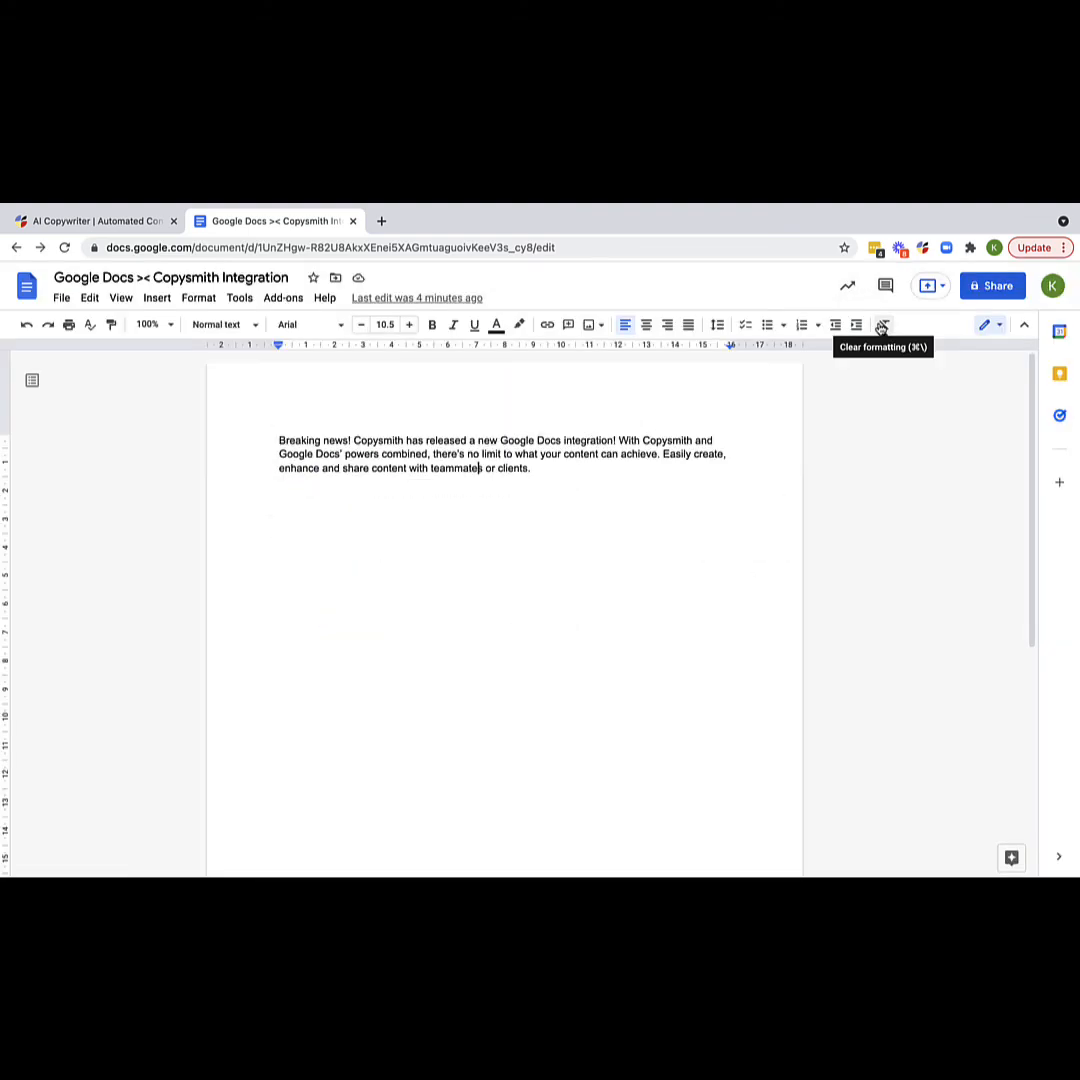
- Open the sidebar via Add-ons > Copysmith [Staging] > Open Sidebar
left_click(292, 300)
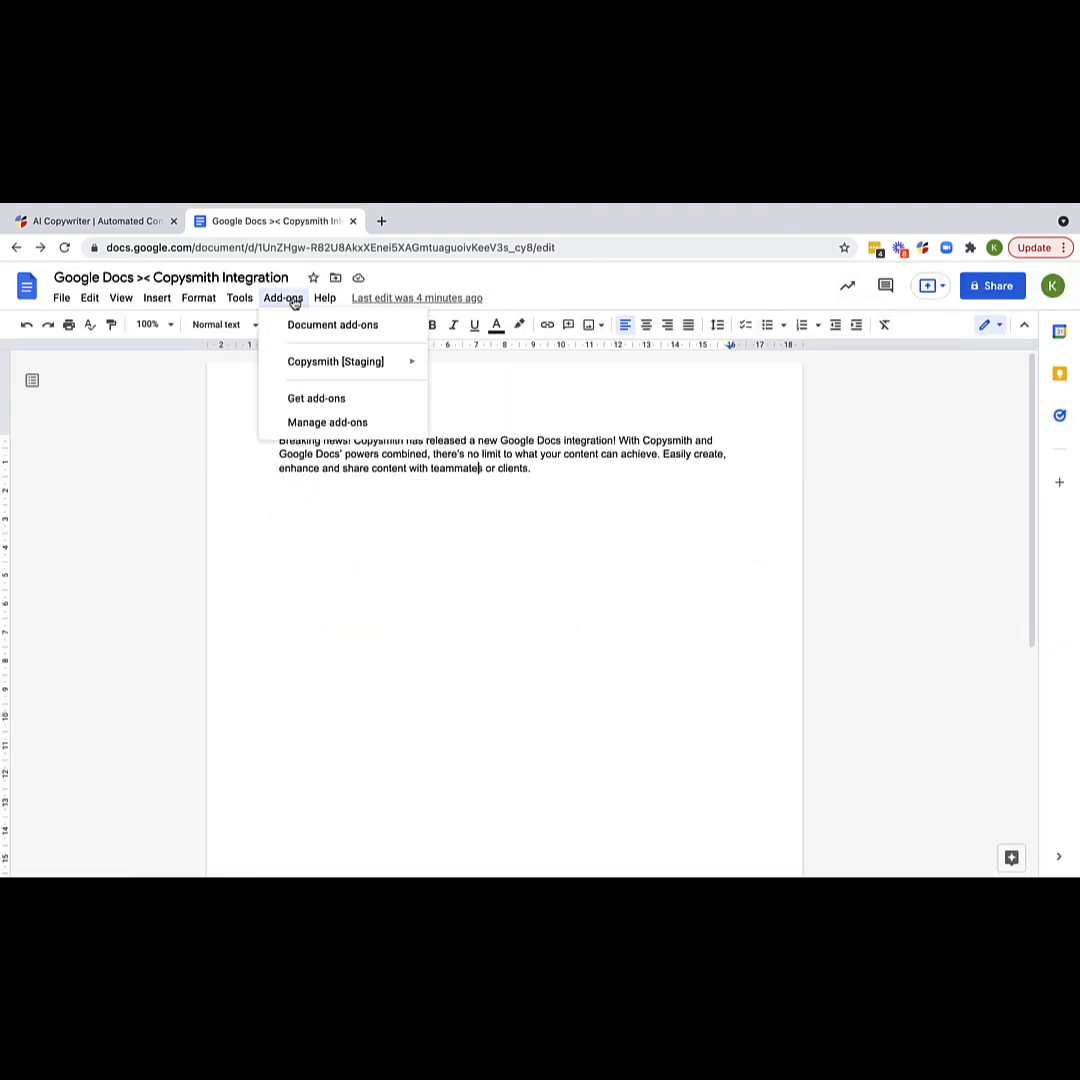
key("Down")
key("Down")
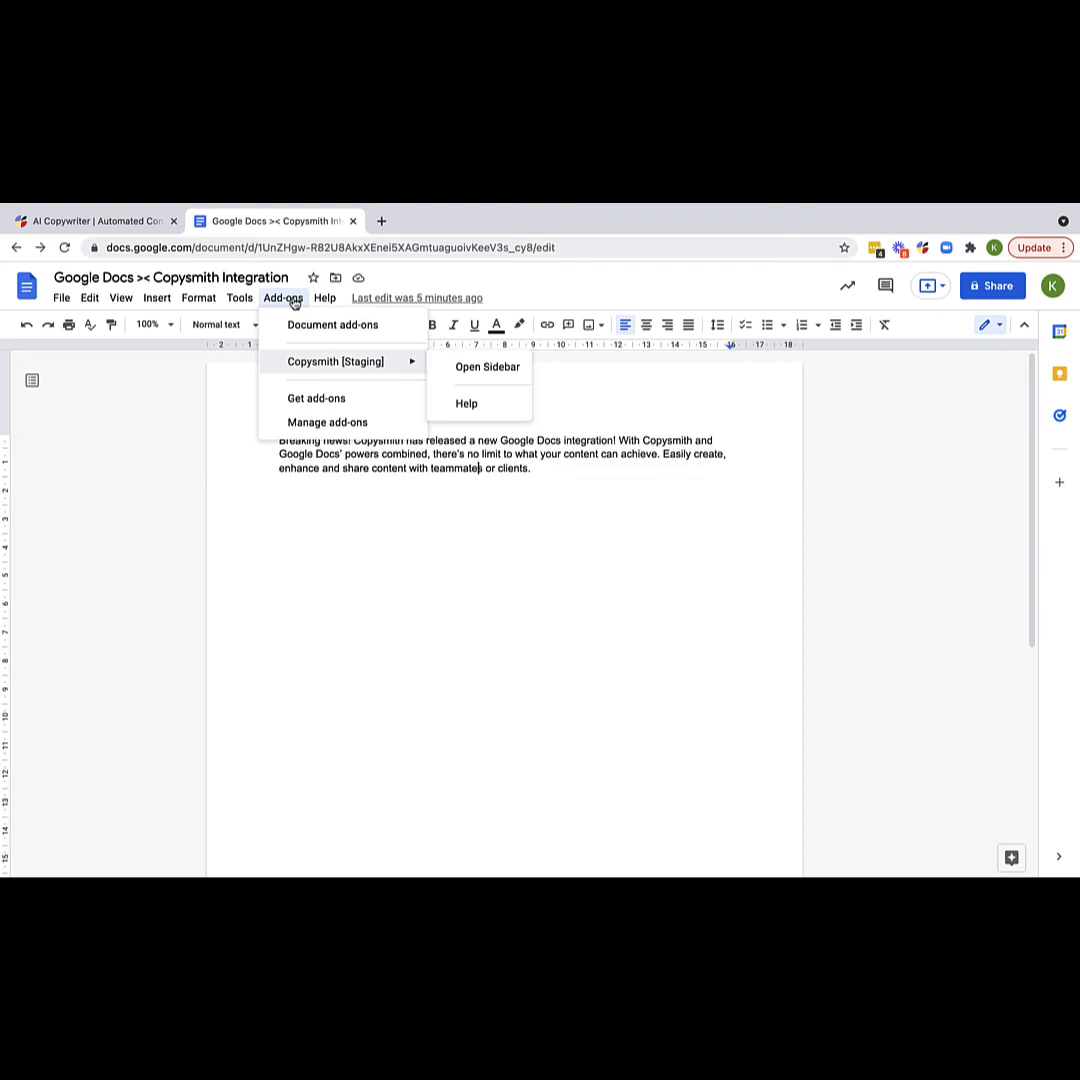
left_click(486, 369)
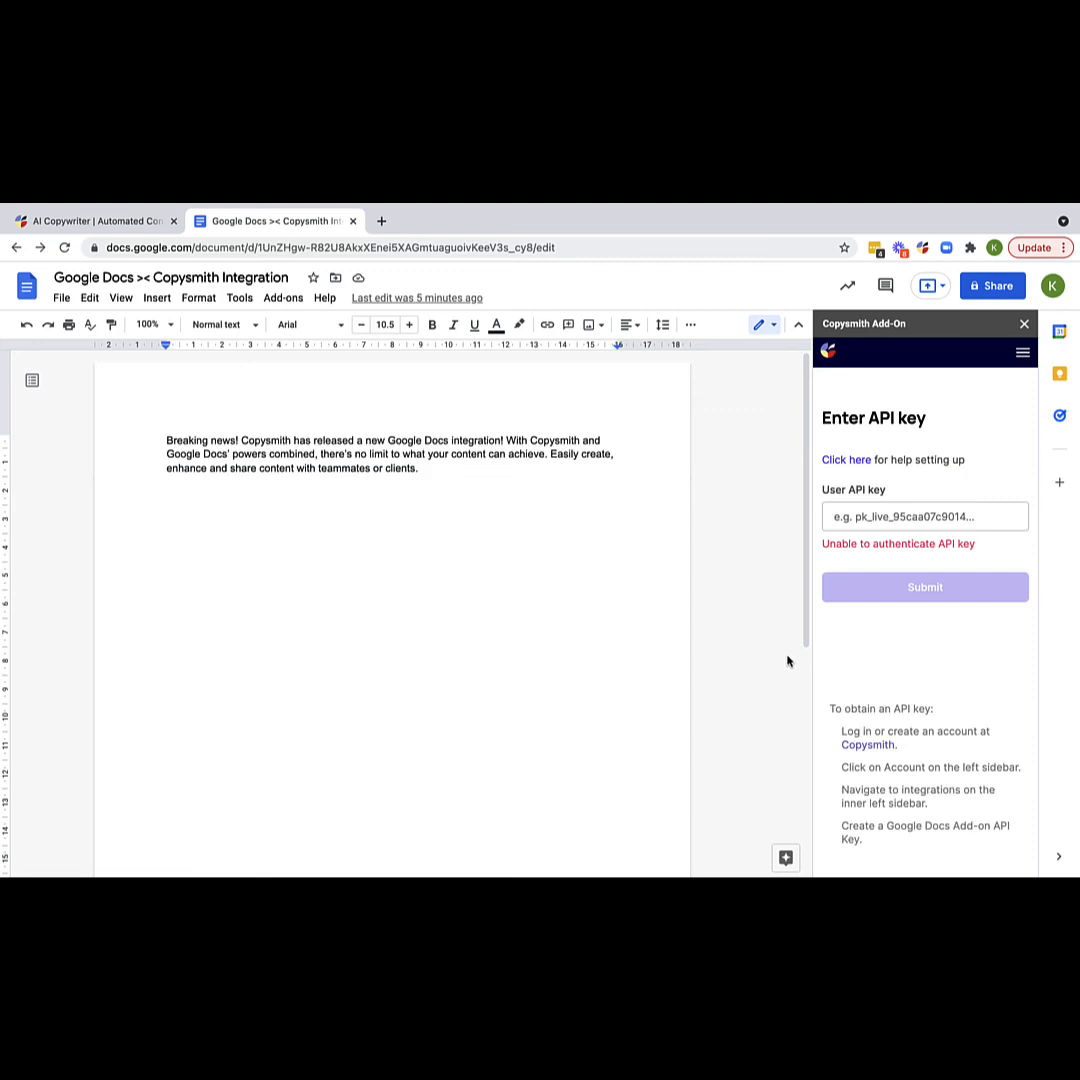
- Paste the copied API key into the sidebar's User API key field and submit it
left_click(857, 517)
key("ctrl+v")
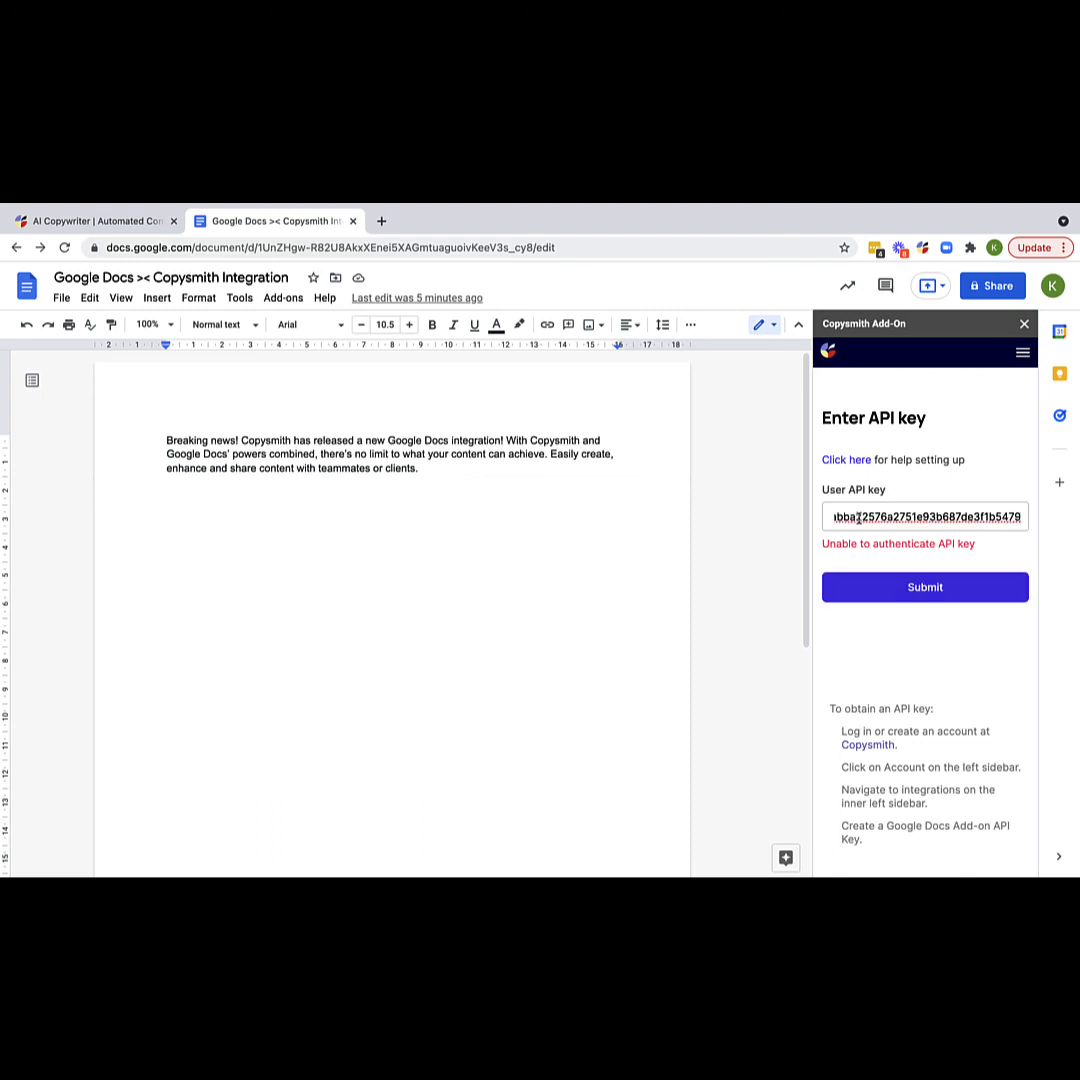
left_click(928, 598)
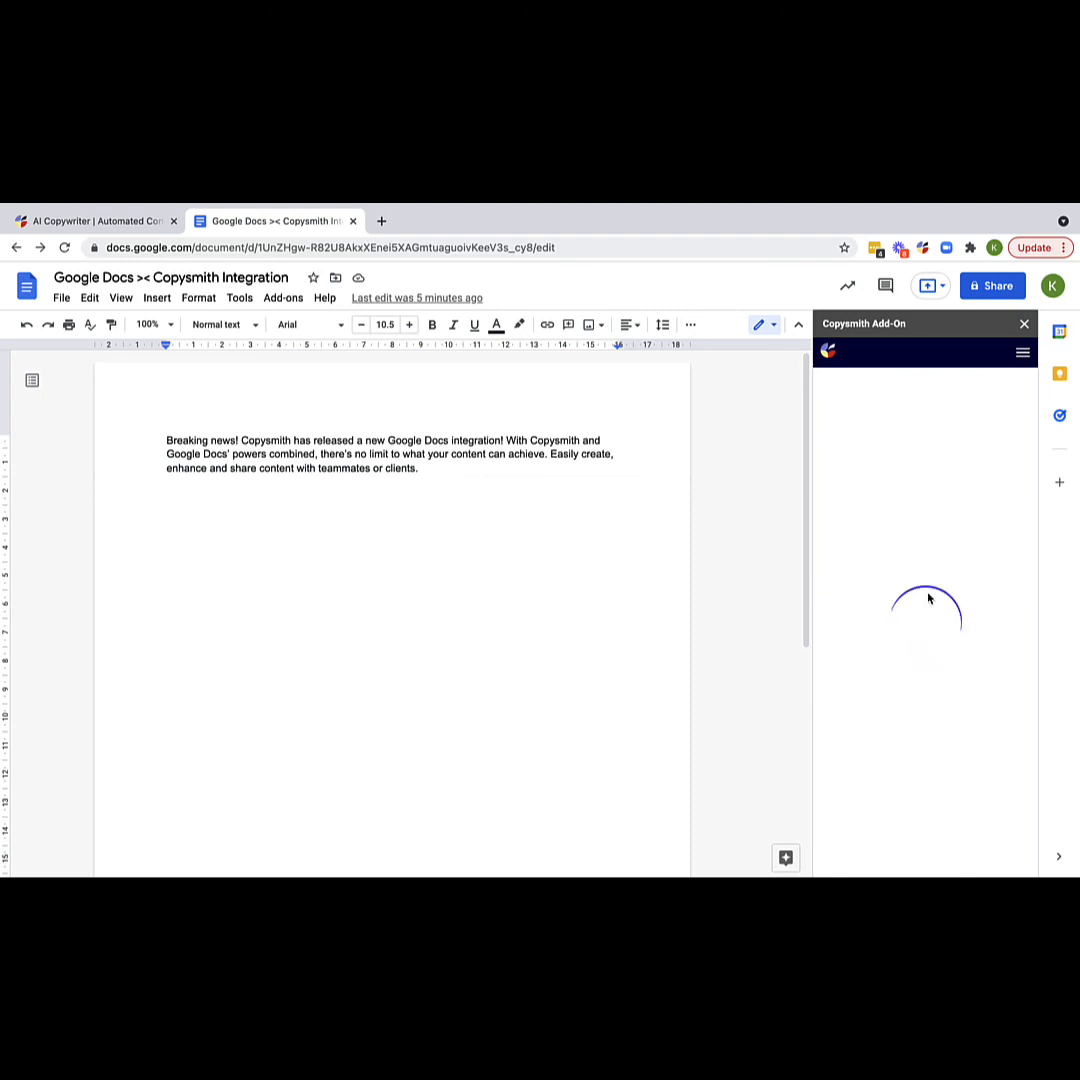